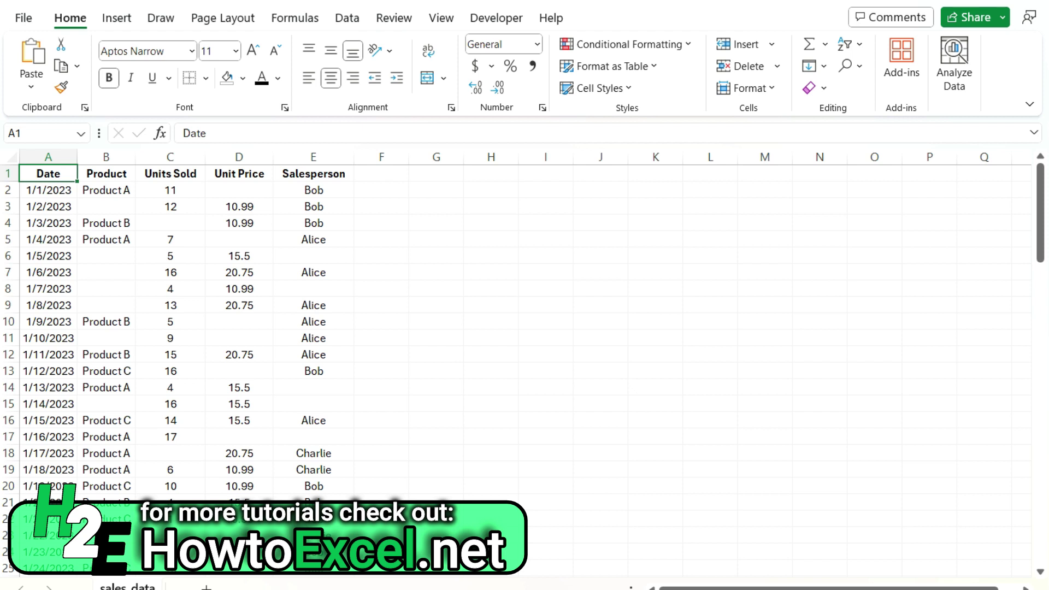
Step: Load the sales table range $A$1:$E$101 into Power Query as query Table5
click(348, 23)
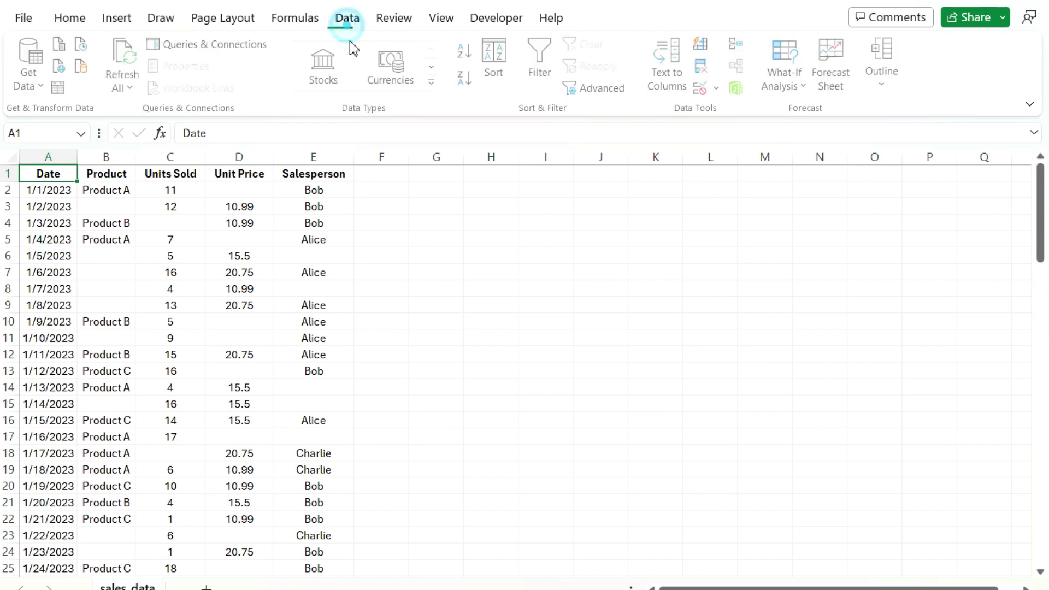
click(59, 89)
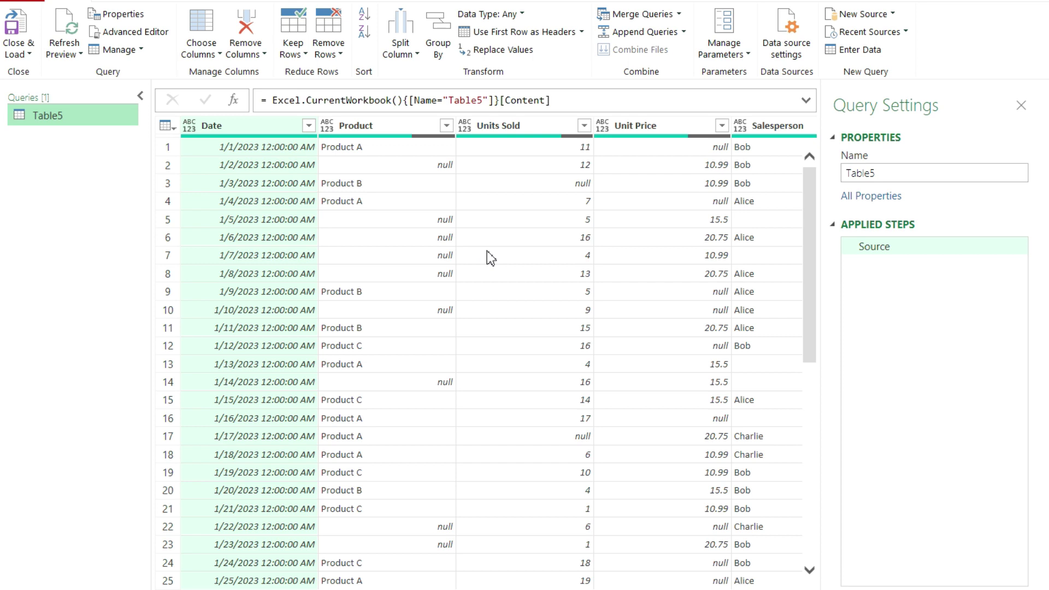
scroll(733, 546, right, 2)
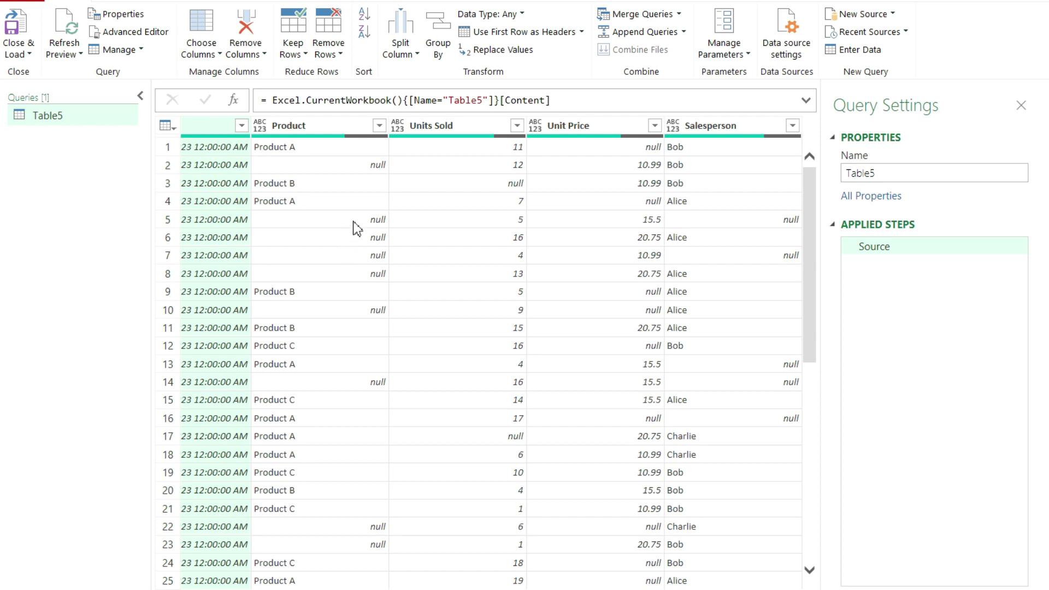
click(379, 126)
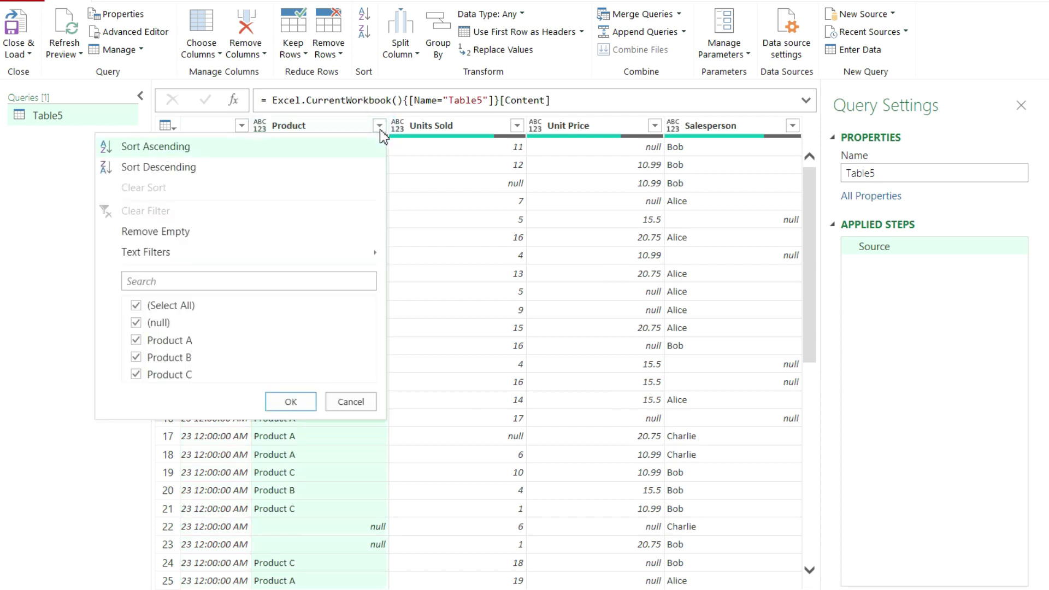
Step: Uncheck (null) in the Product, Units Sold, Unit Price and Salesperson column filters
click(137, 325)
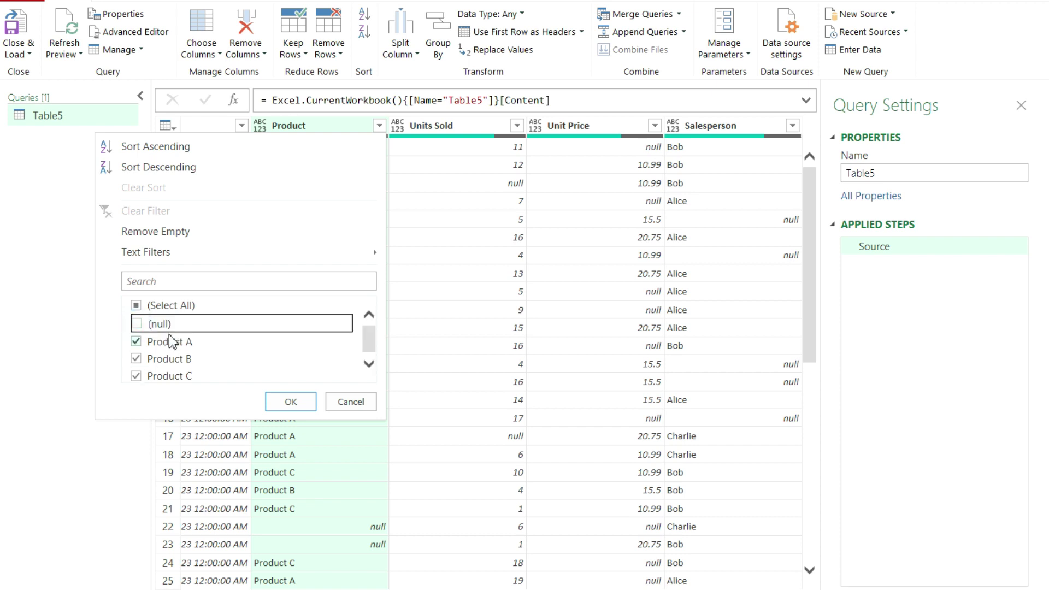
click(285, 403)
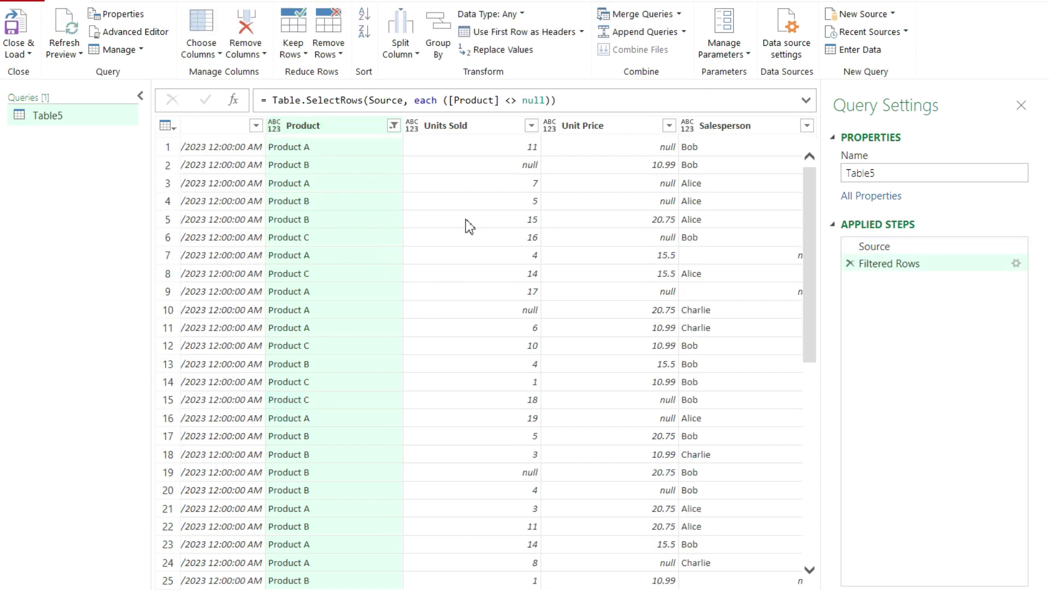
click(531, 126)
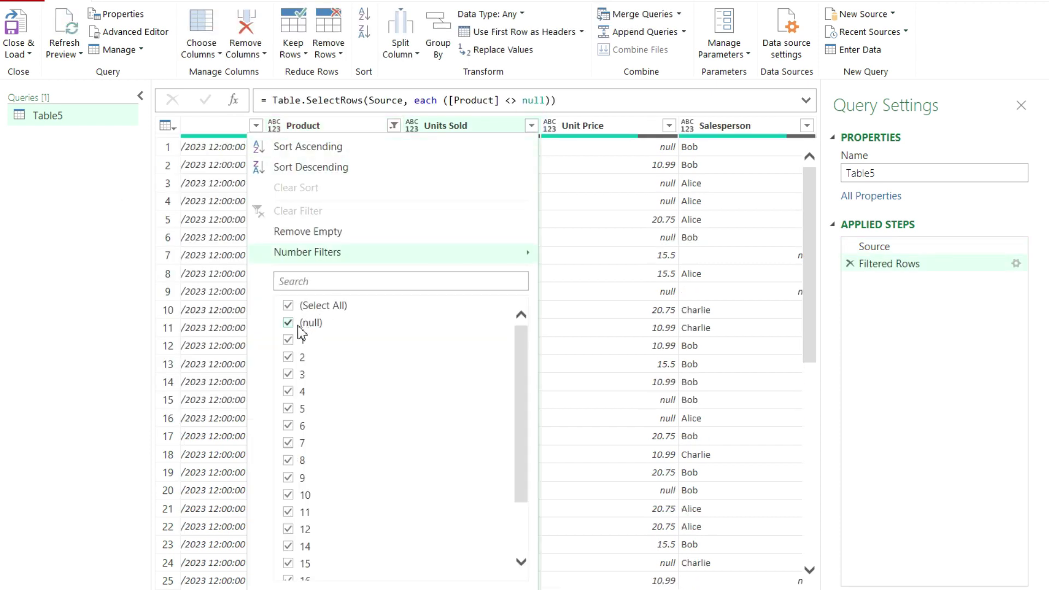
click(299, 323)
click(467, 584)
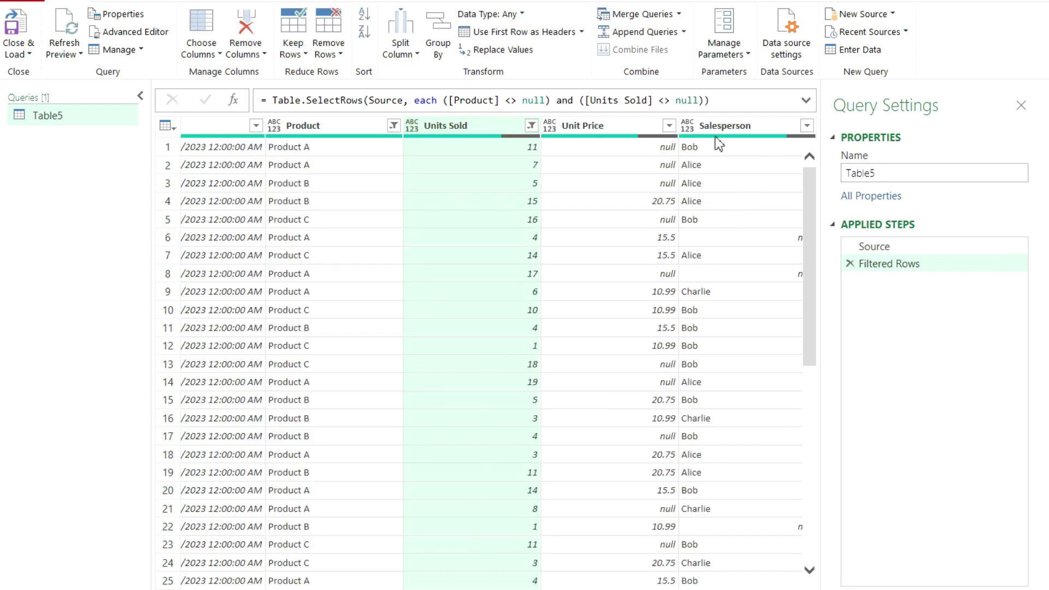
click(669, 126)
click(425, 317)
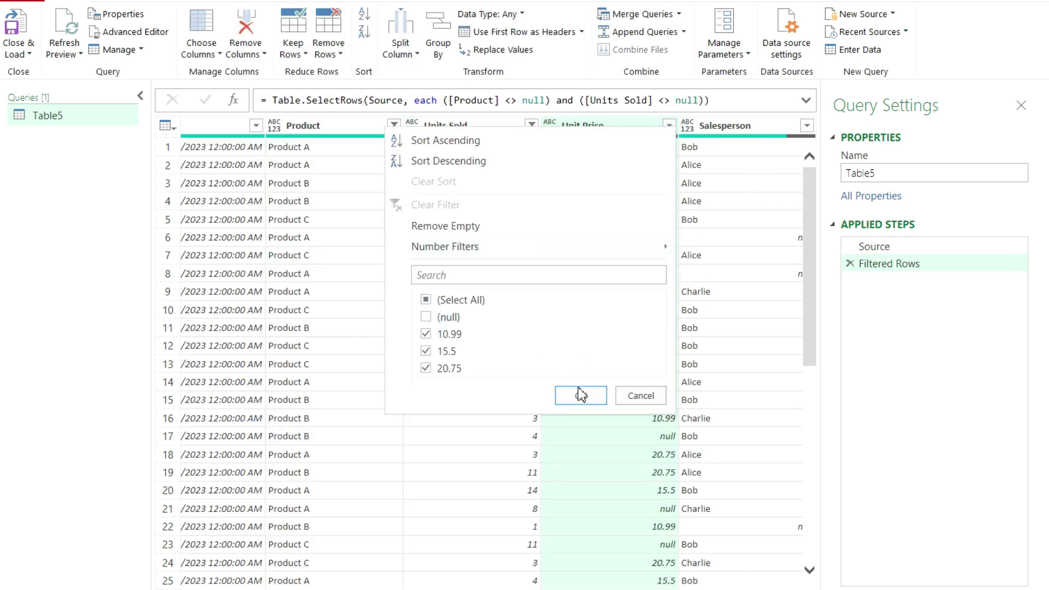
click(580, 395)
click(804, 127)
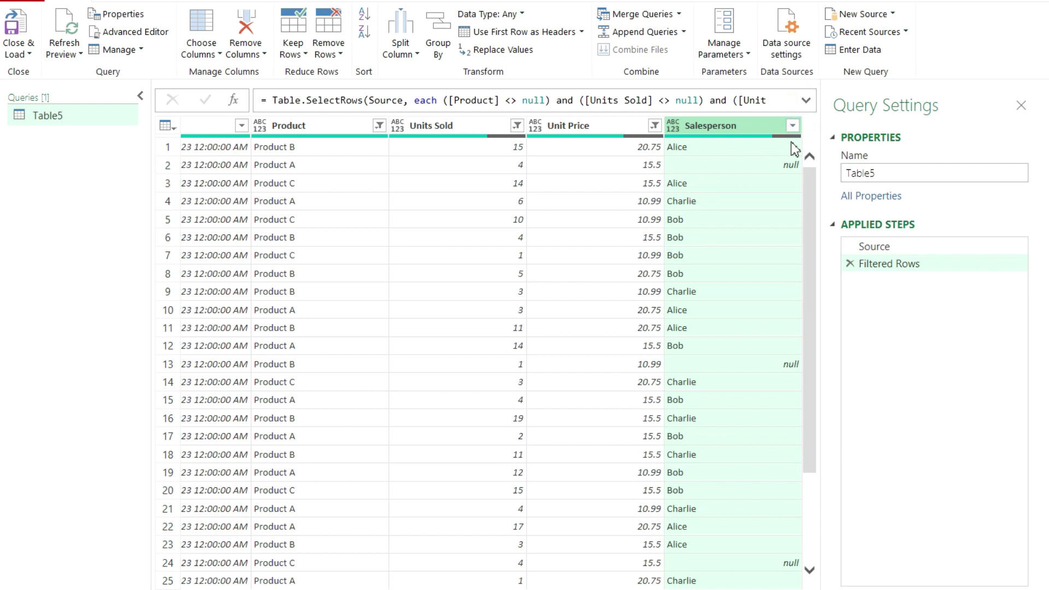
click(792, 126)
click(550, 323)
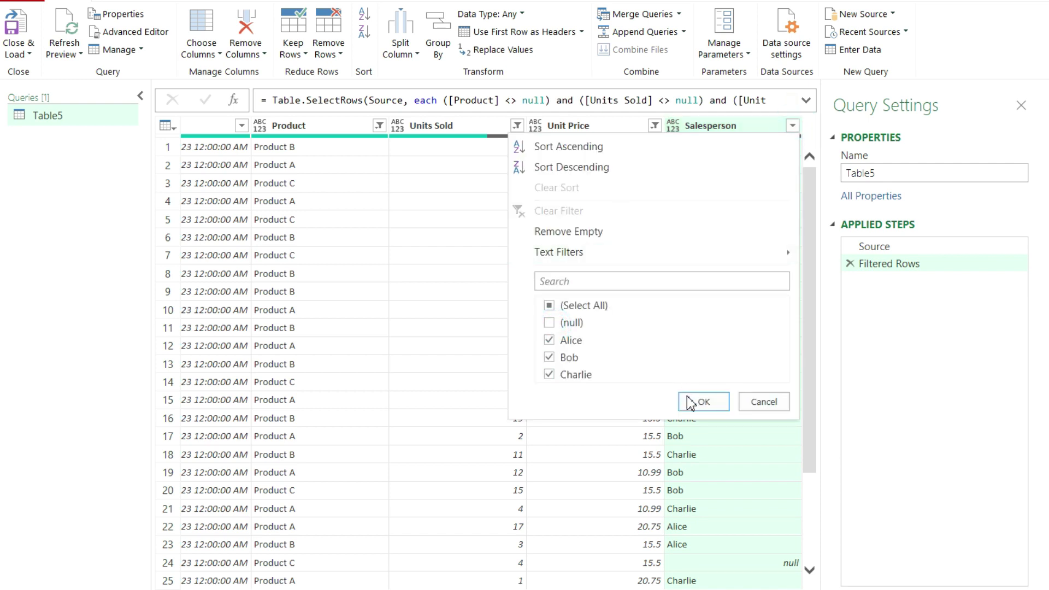
click(704, 401)
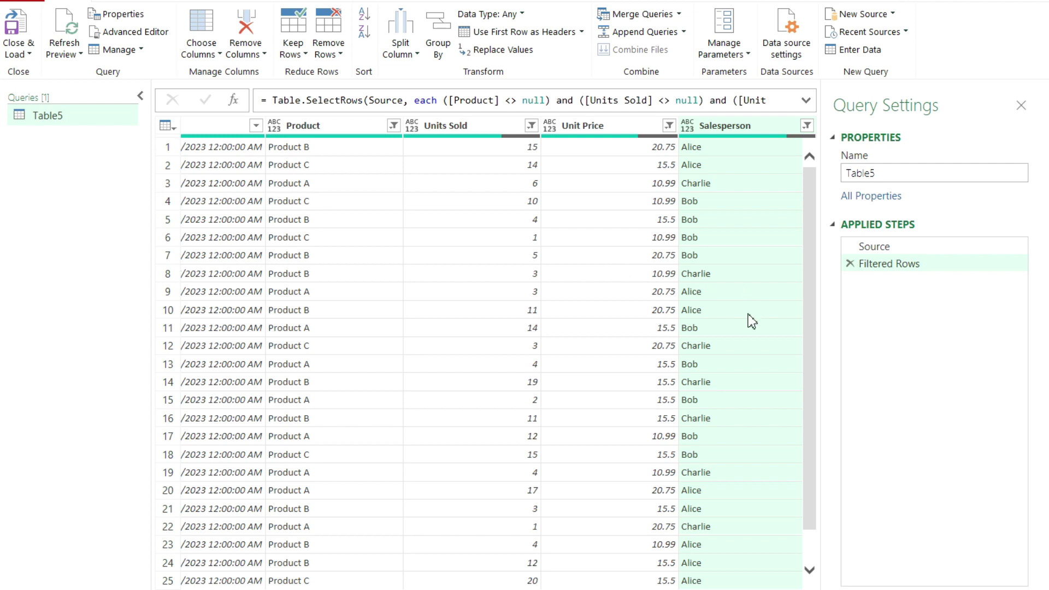
click(850, 263)
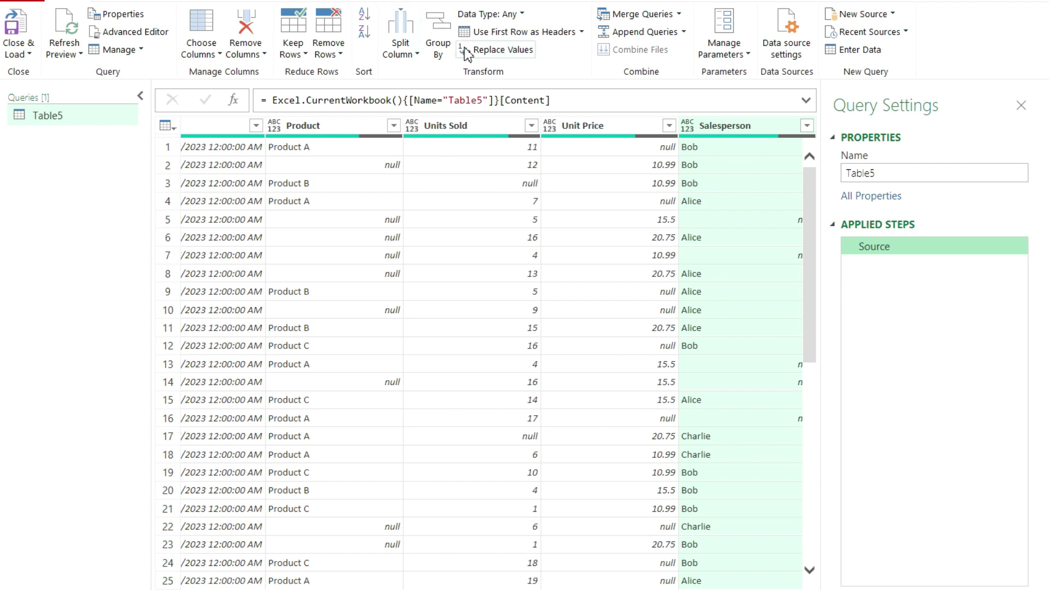
Step: Select the Product column and bring up Replace Values for it
click(363, 128)
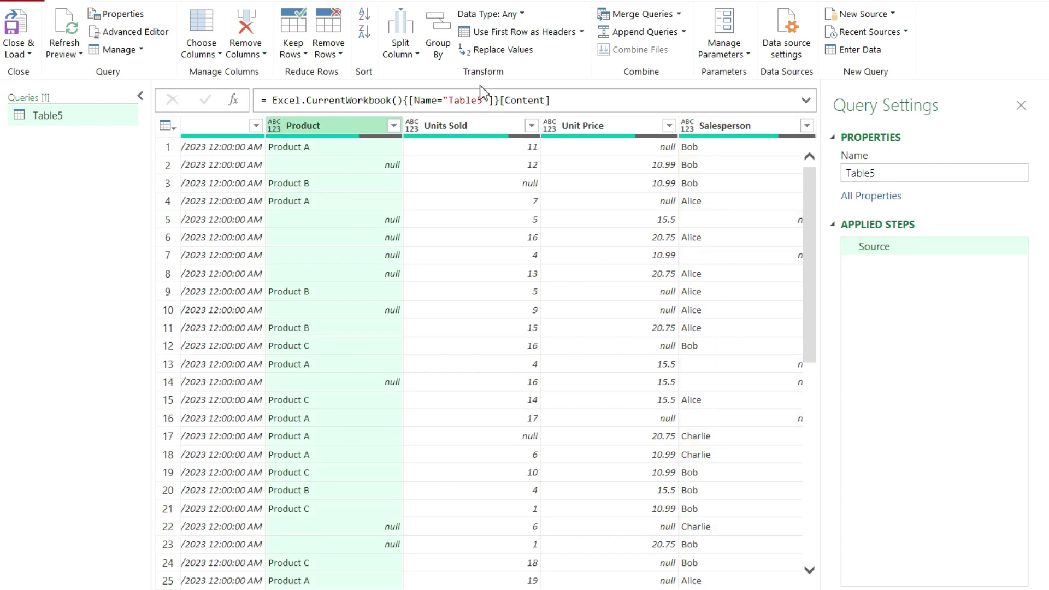
click(495, 53)
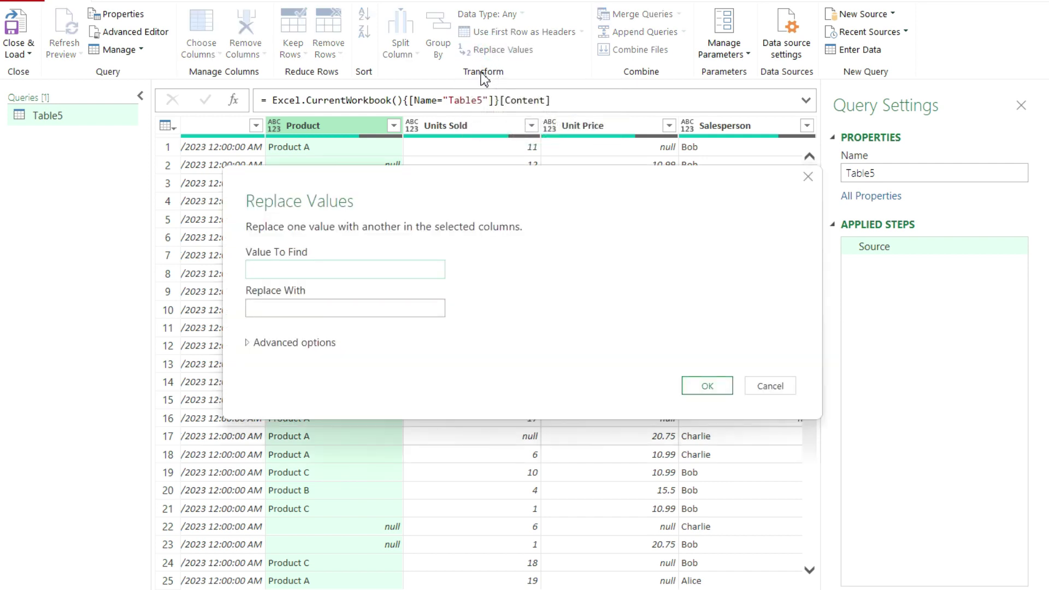
Step: Replace null with 'Product Not Found' in the Product column
drag(367, 182, 533, 205)
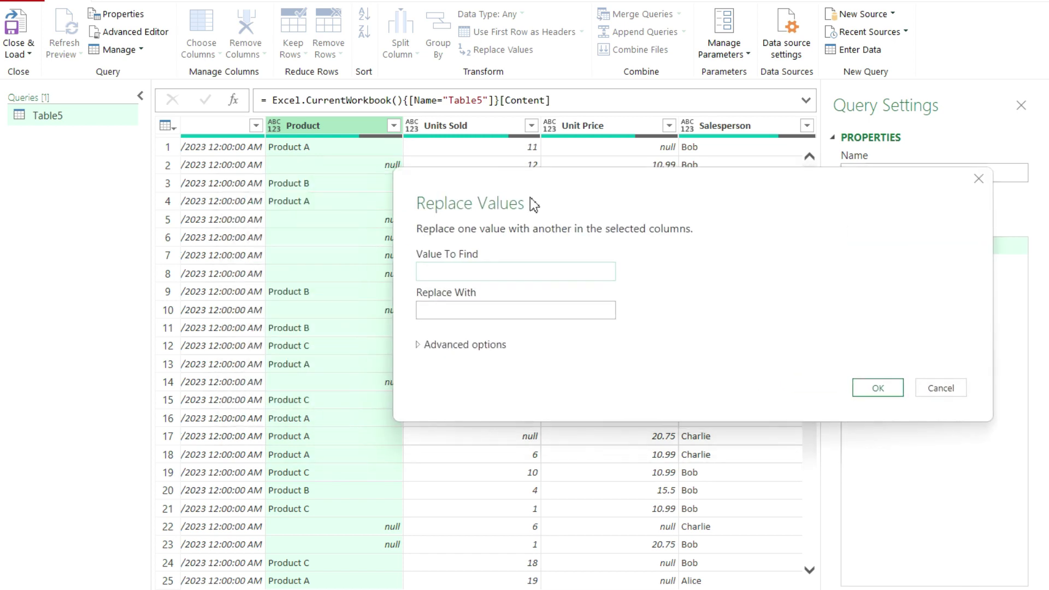
click(514, 271)
text(null)
key(Tab)
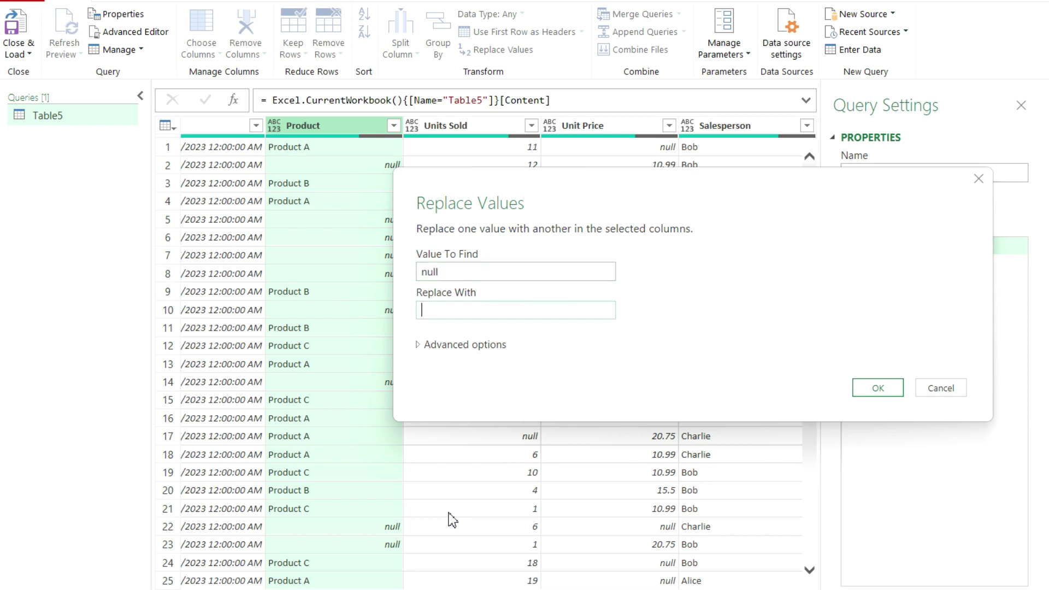
text(Product Not Found)
click(872, 391)
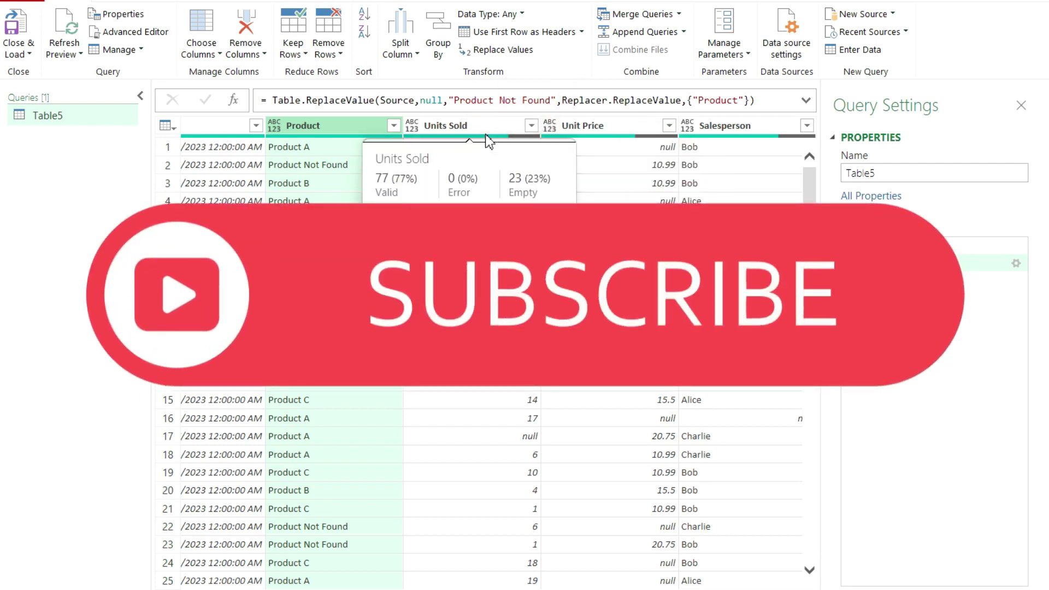
Step: Select the Units Sold column and bring up Replace Values for it
click(494, 133)
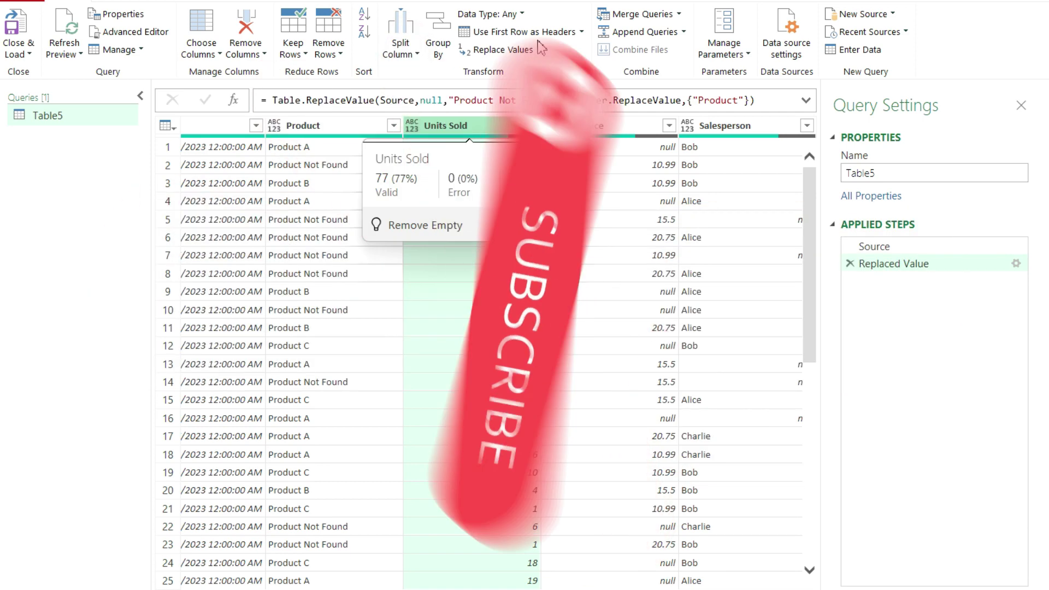
click(527, 51)
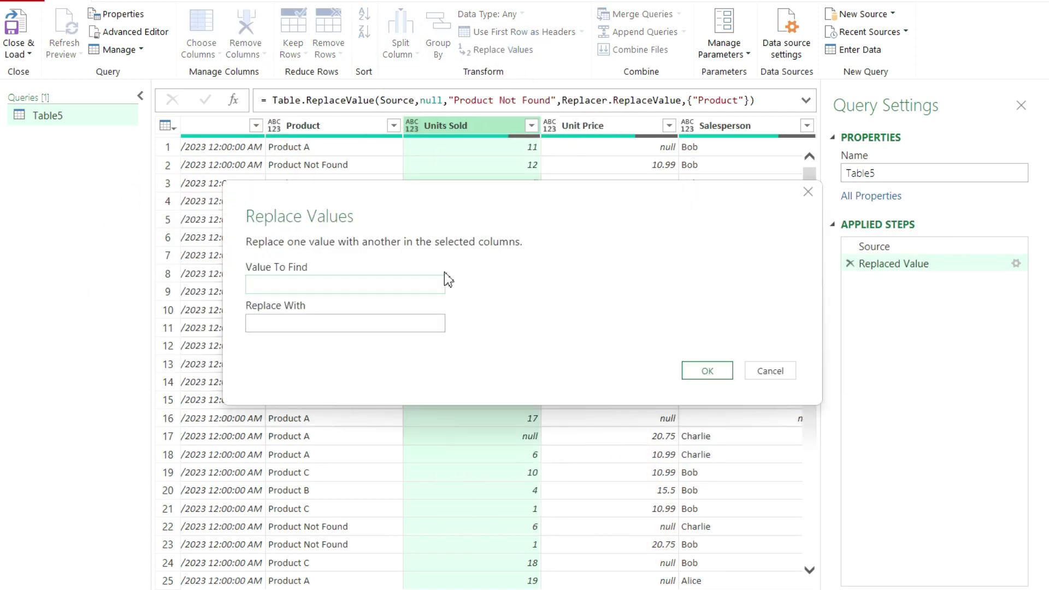
Step: Replace Units Sold nulls with 0, then delete that replacement step again
text(null)
key(Tab)
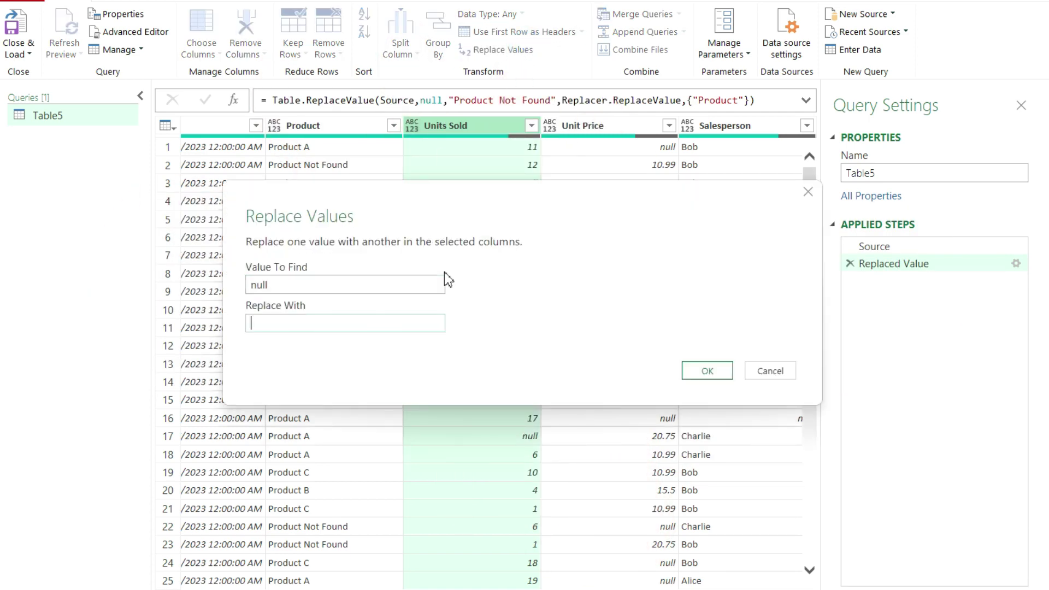
text(0)
click(726, 371)
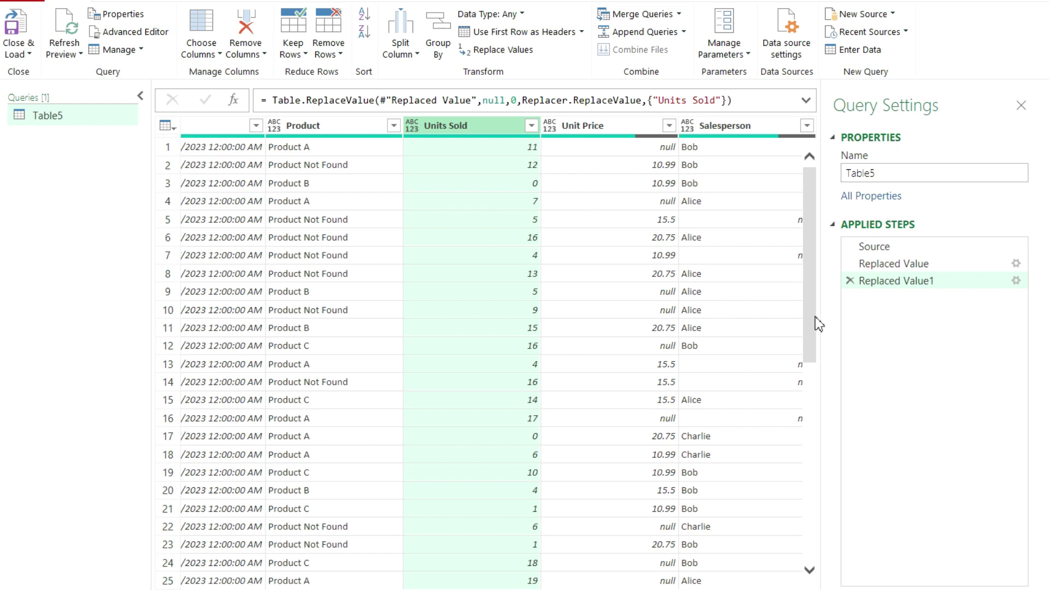
click(850, 281)
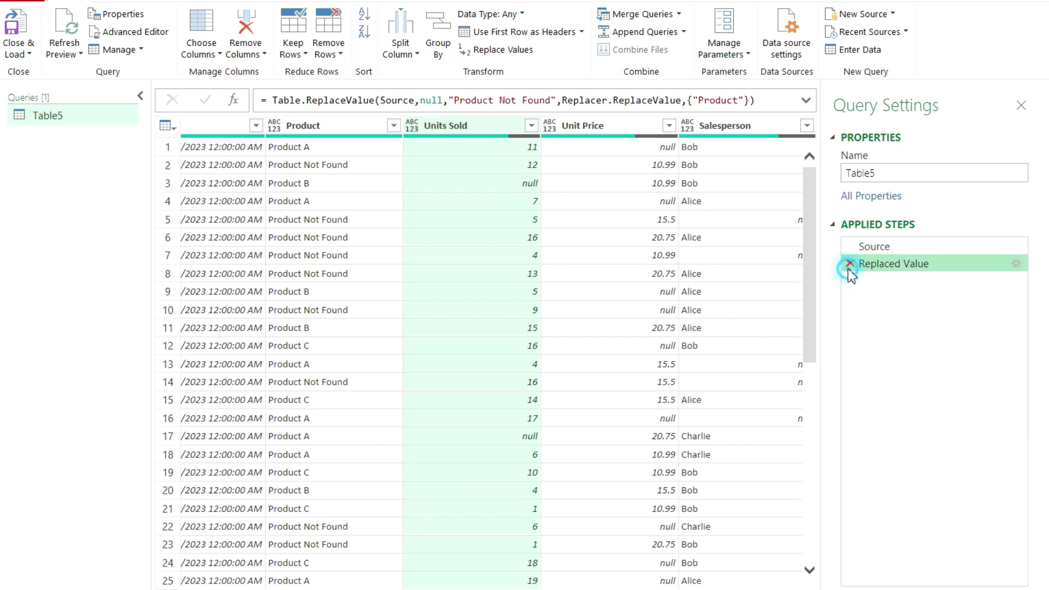
Step: Delete the Product replacement step and fill Units Sold nulls down from above
click(850, 264)
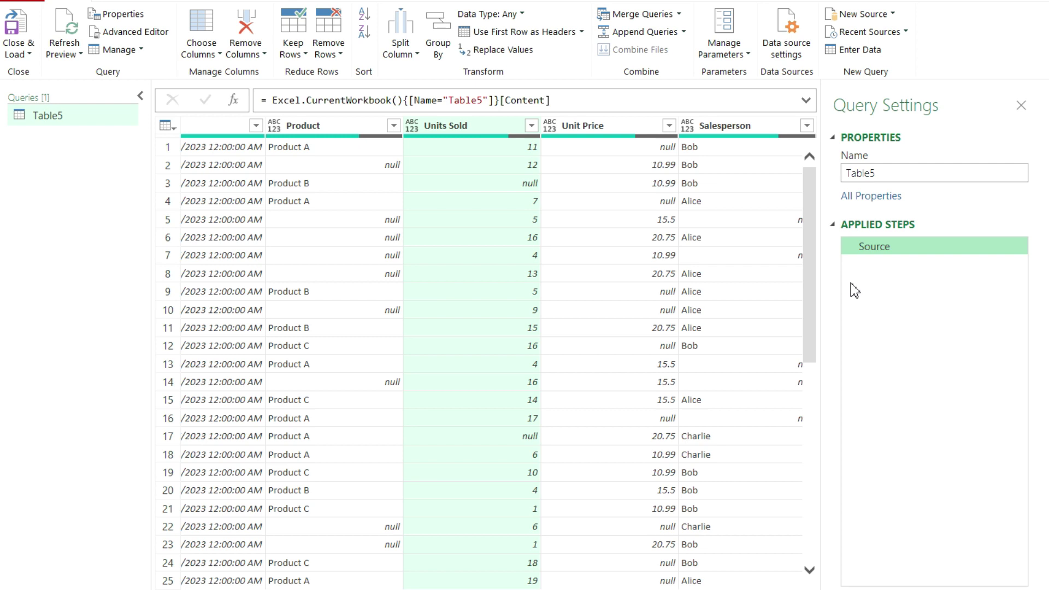
click(150, 1)
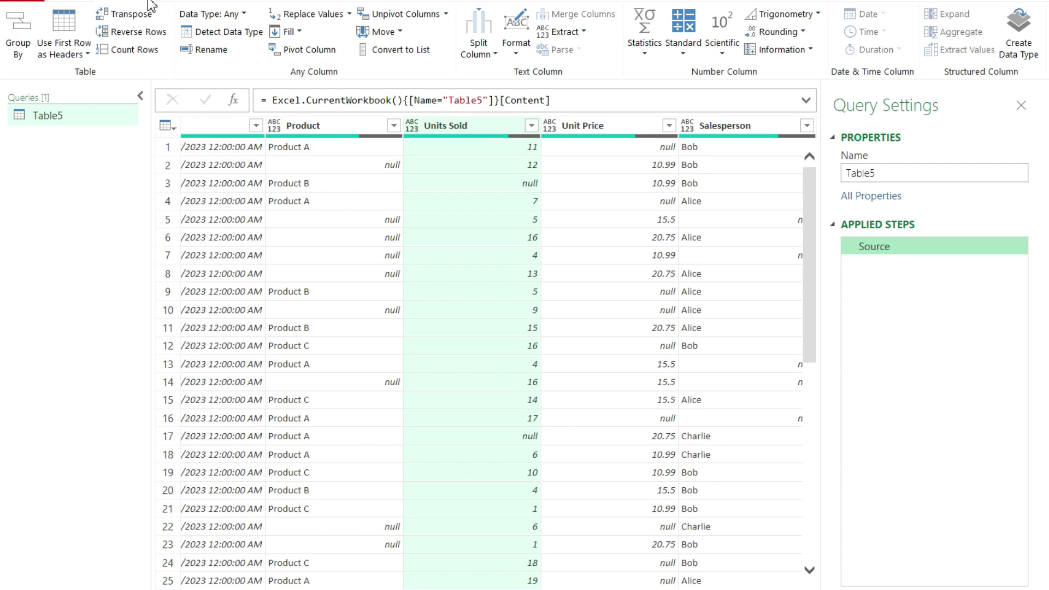
click(300, 32)
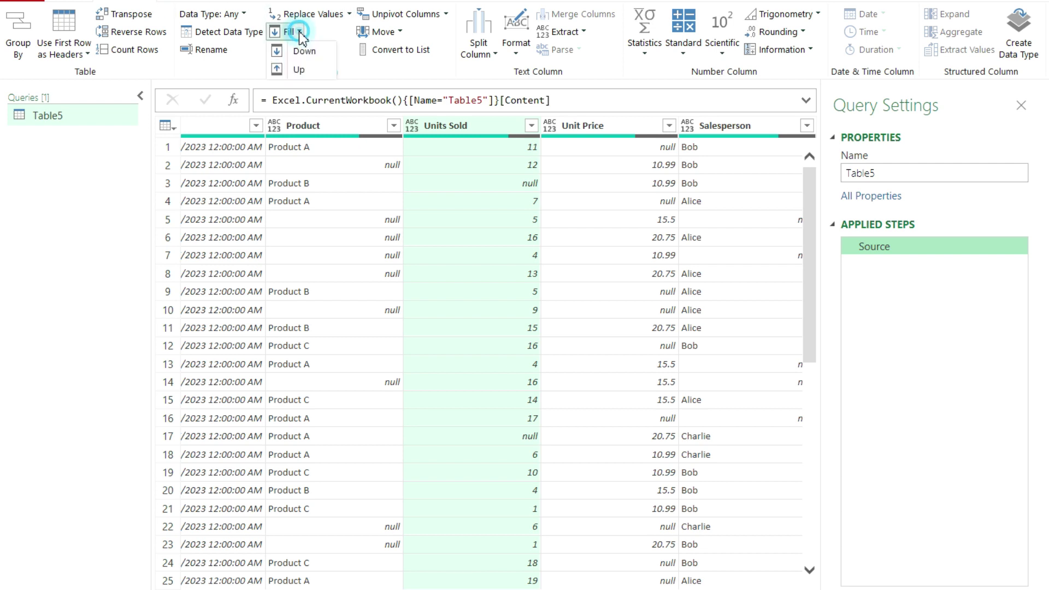
click(326, 39)
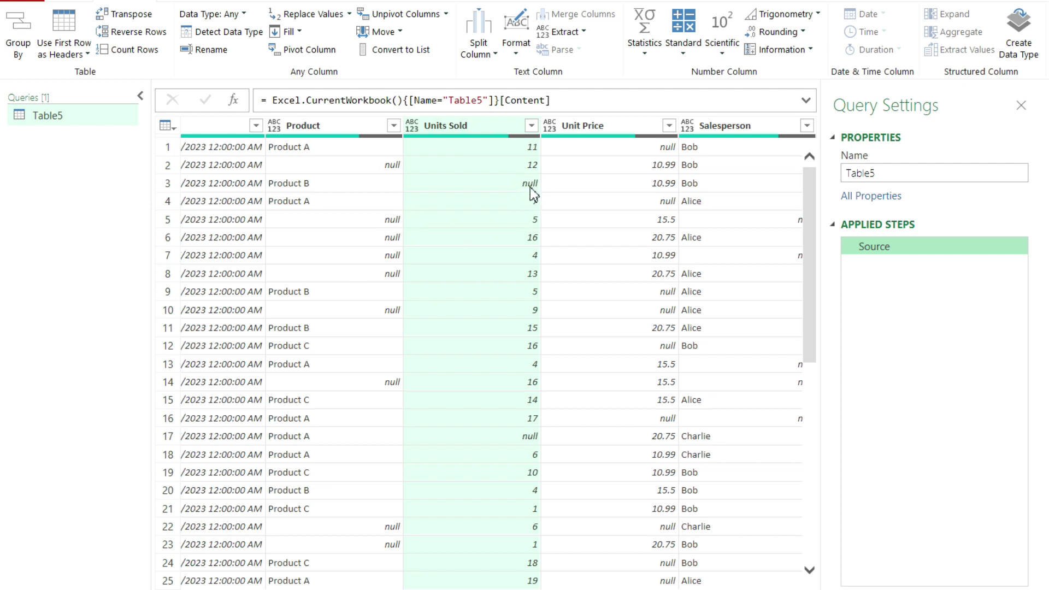
click(294, 33)
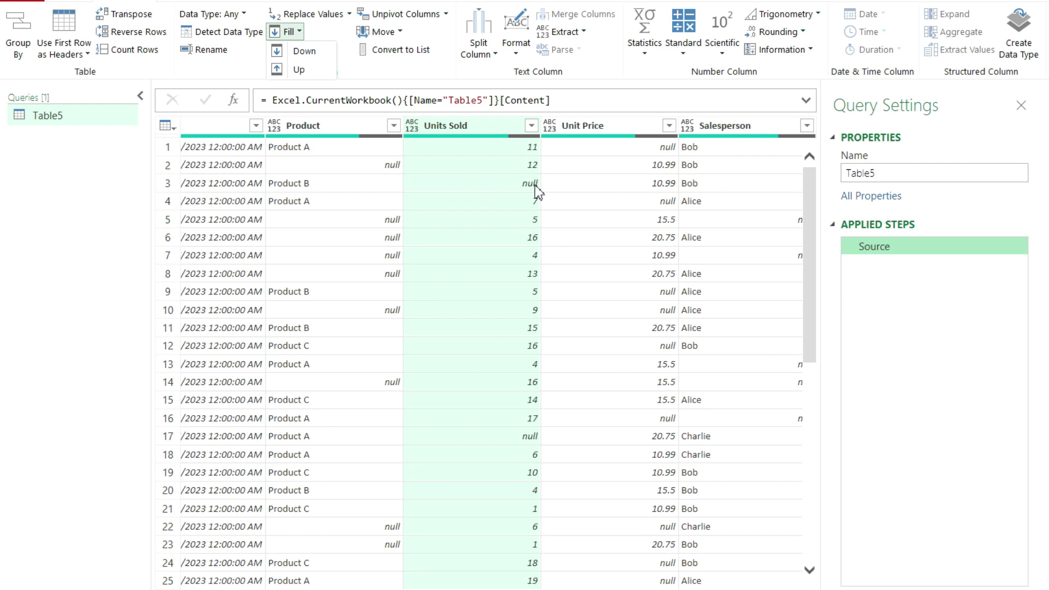
click(308, 54)
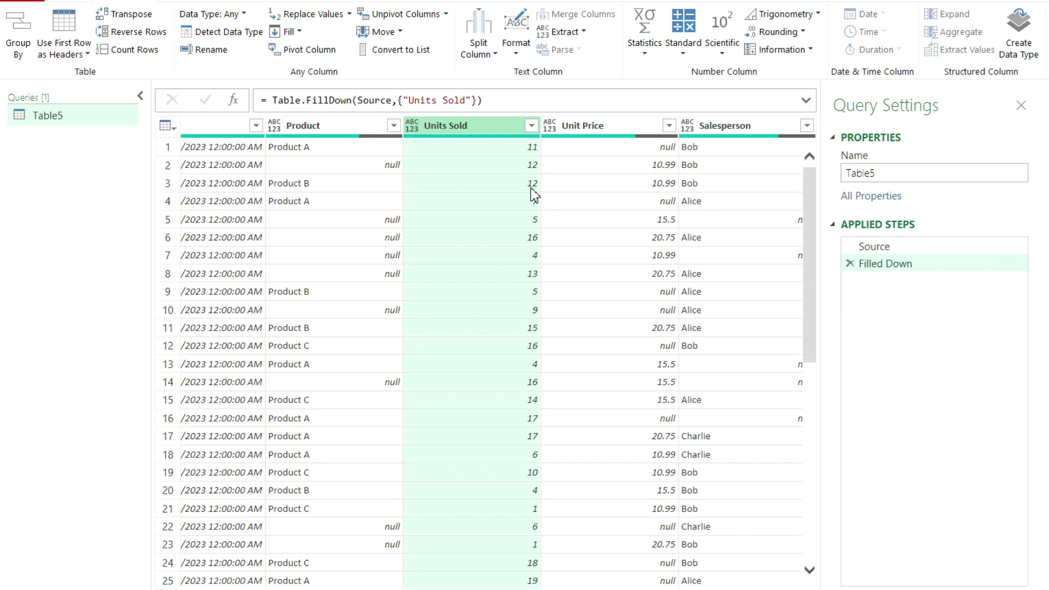
Step: Swap the Units Sold Filled Down step for Fill Up, then select Salesperson
click(849, 263)
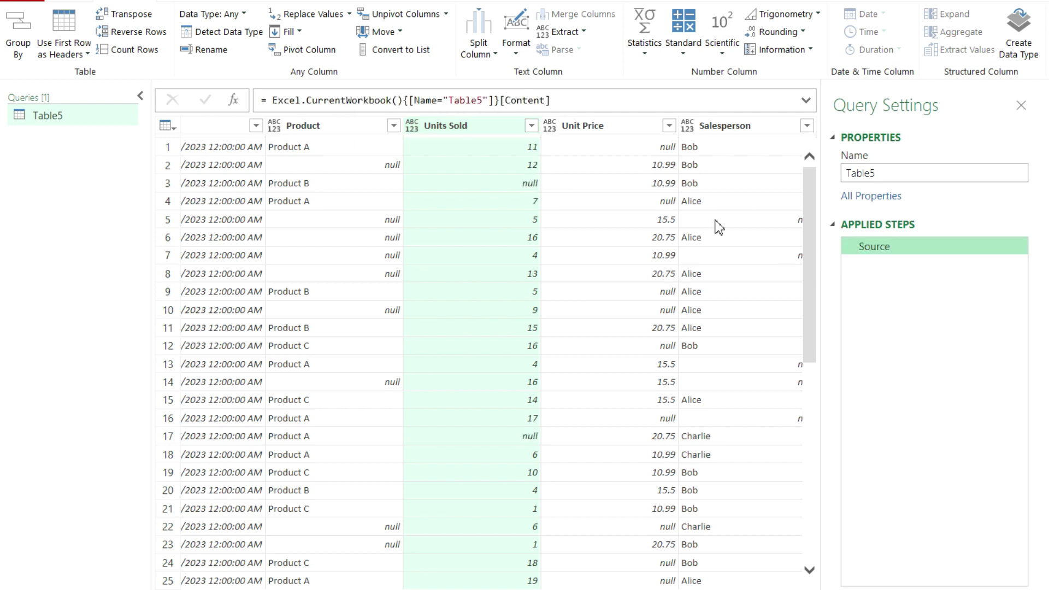
click(300, 32)
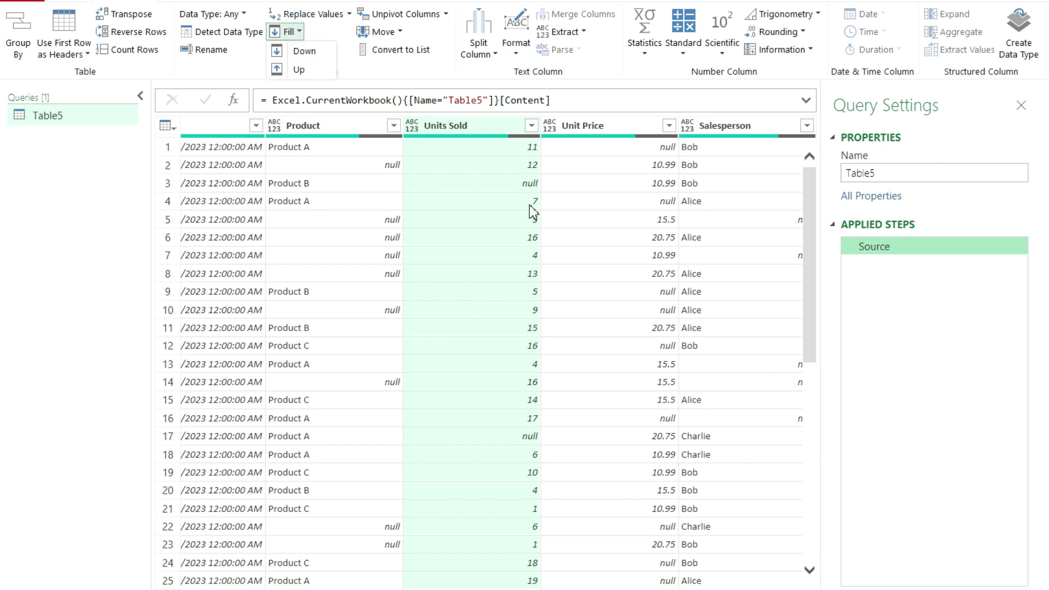
click(300, 70)
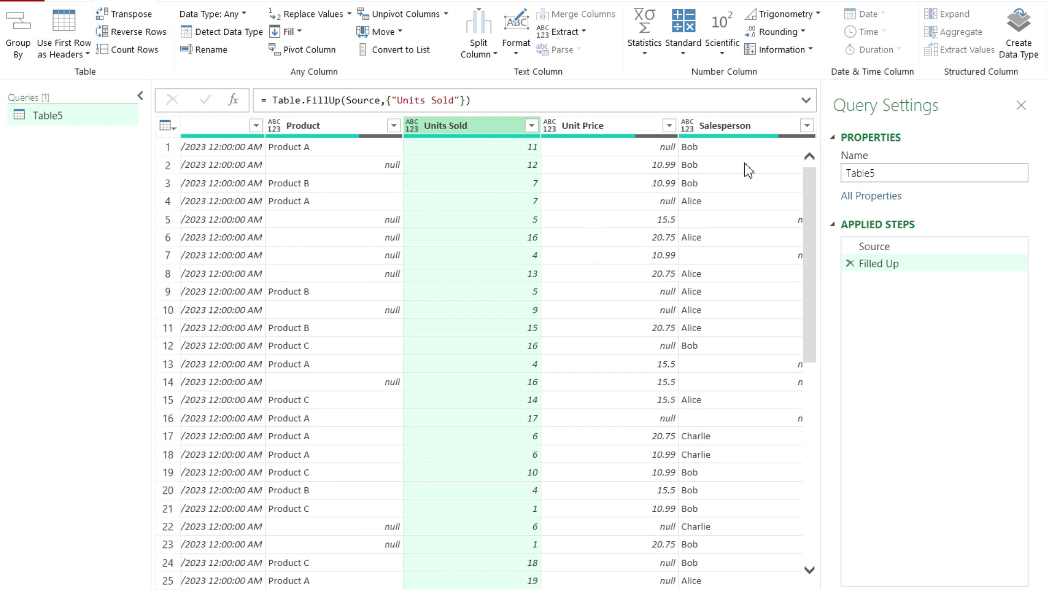
click(749, 131)
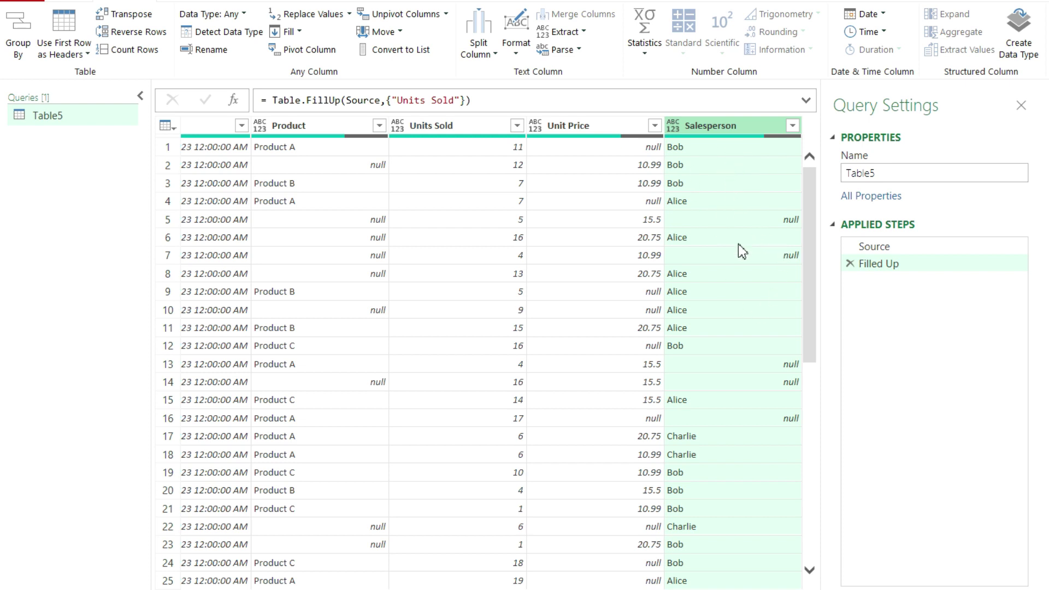
Step: Fill empty Salesperson cells down with the name from the row above
click(288, 31)
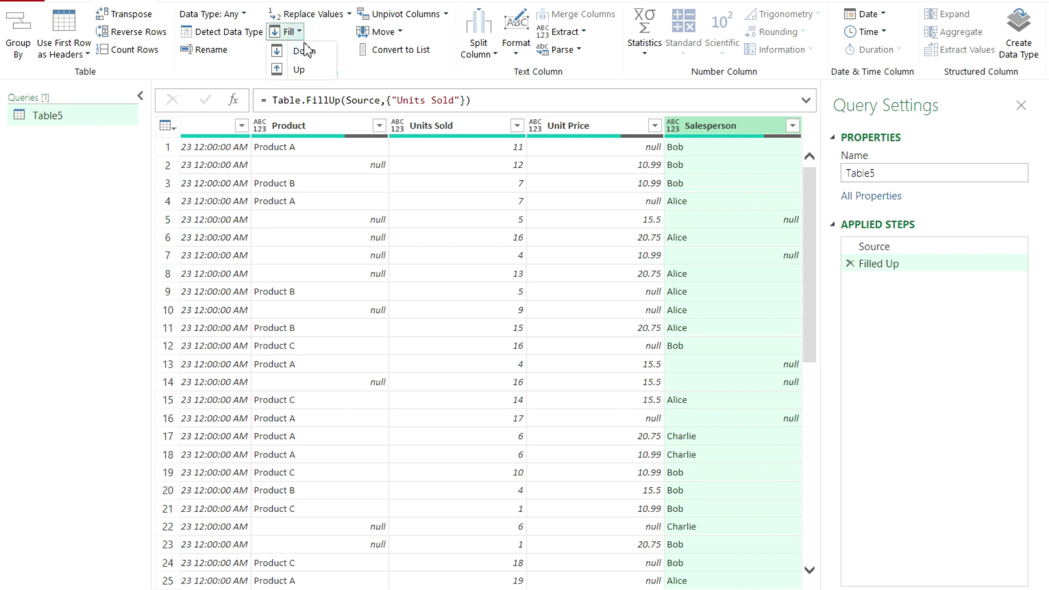
click(298, 52)
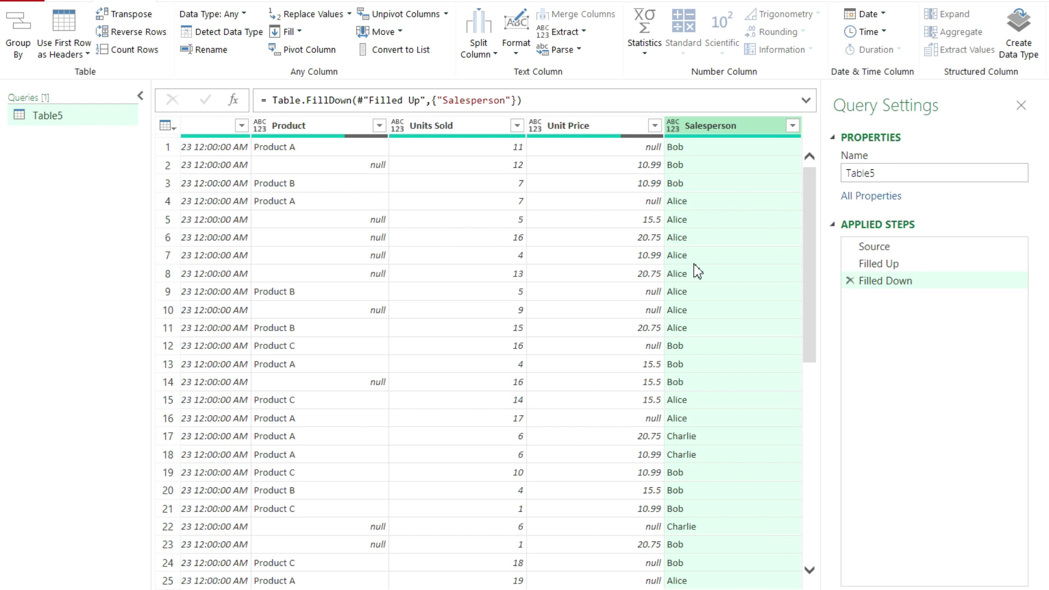
Step: Delete the Salesperson fill-down and Units Sold fill-up steps, then show the Unit Price filter list
click(847, 280)
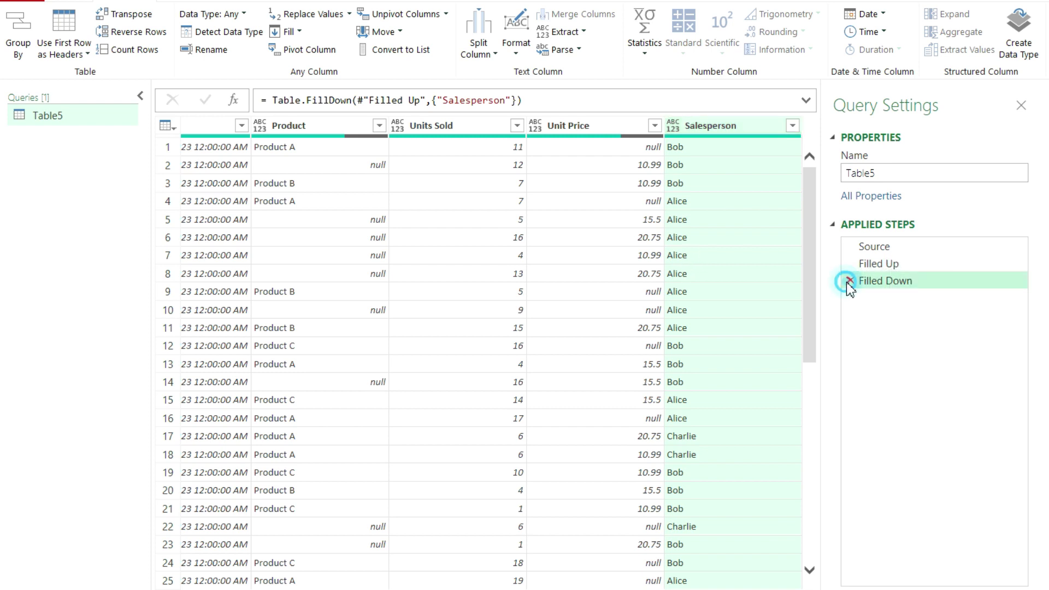
click(847, 264)
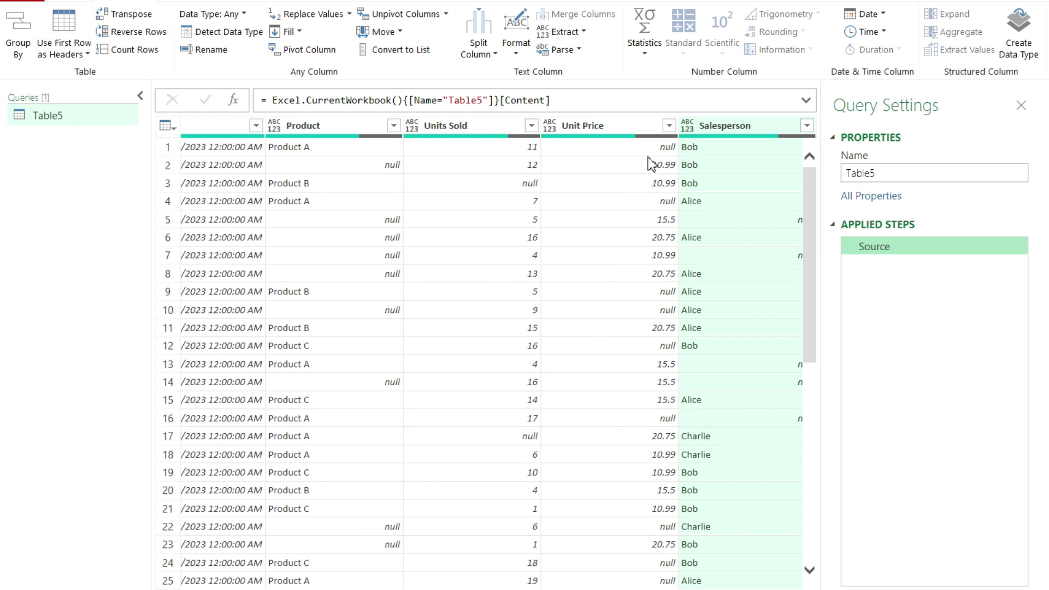
mouse_move(589, 137)
click(669, 125)
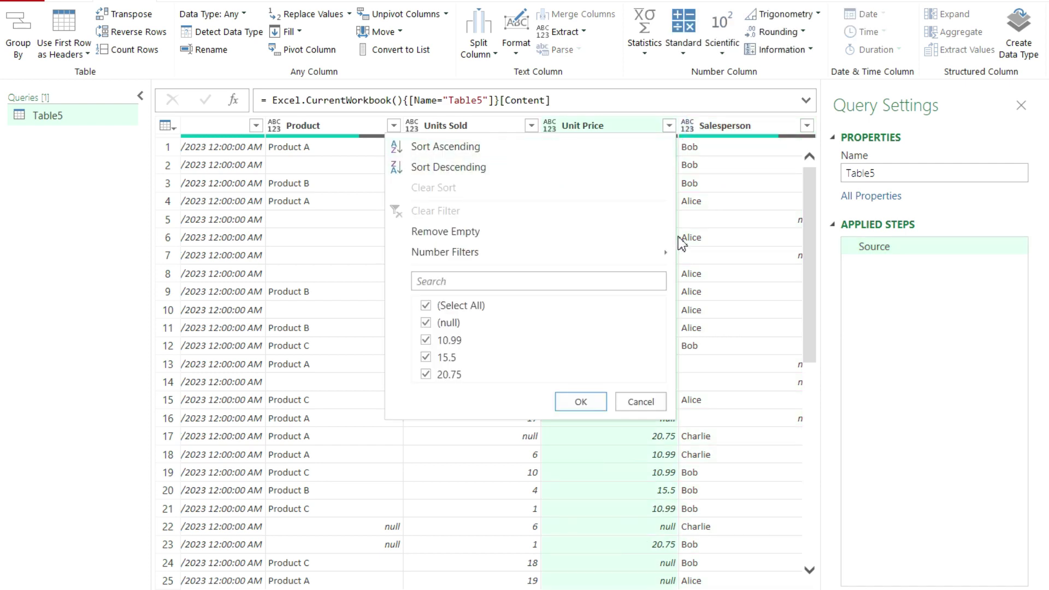
click(737, 250)
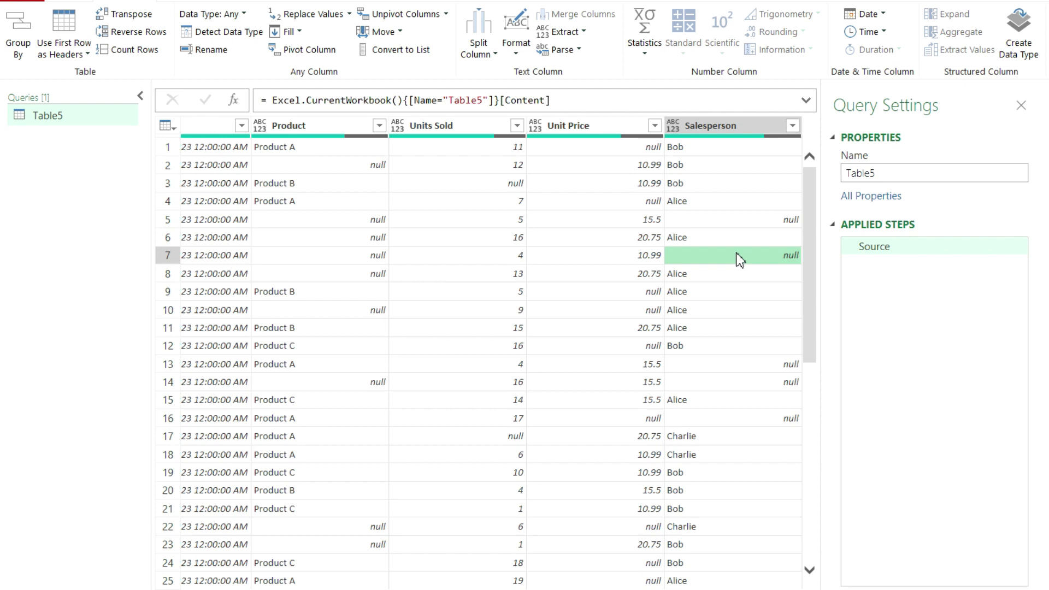